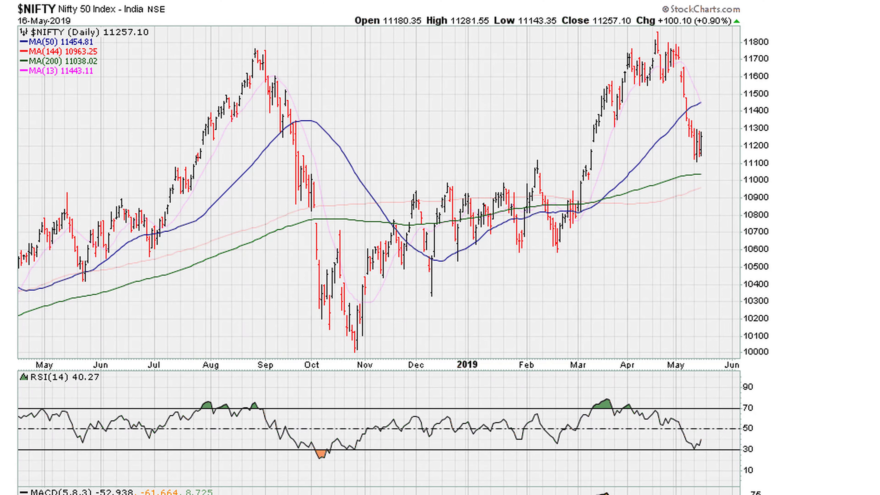
- Draw a falling blue trendline across the RSI from the late-August peak to early February, boxing the August, December and January highs in blue
left_click_drag(517, 332, 527, 341)
left_click_drag(254, 404, 532, 422)
left_click(496, 494)
left_click(255, 404)
left_click(446, 417)
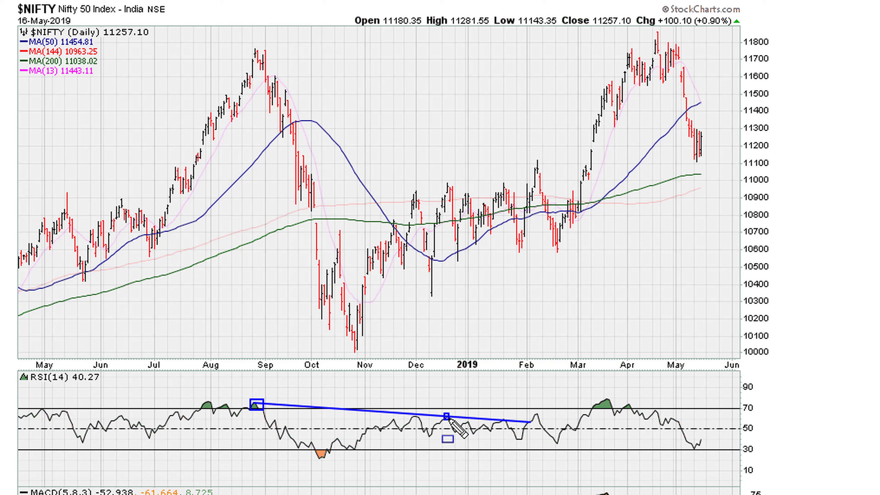
left_click(504, 421)
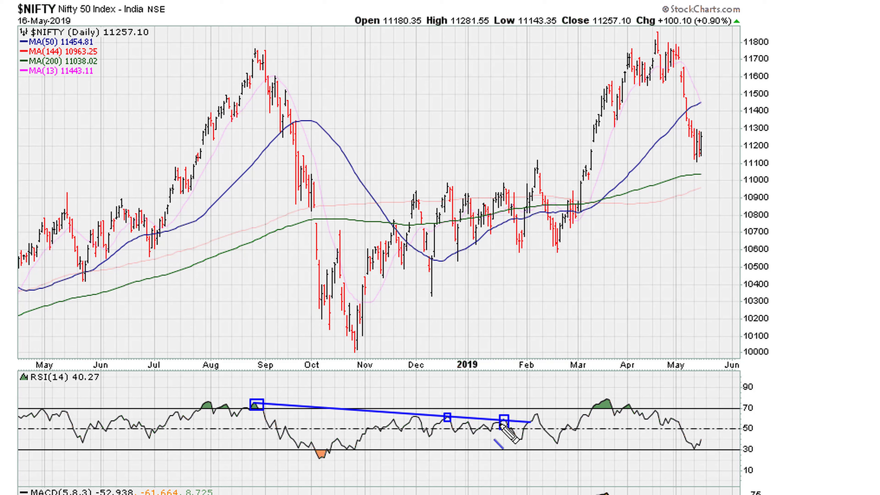
- Extend the blue RSI trendline to mid-February, box the early-February spike in cyan on RSI and price, and mark the price drop with a red arrow
left_click_drag(503, 420, 552, 423)
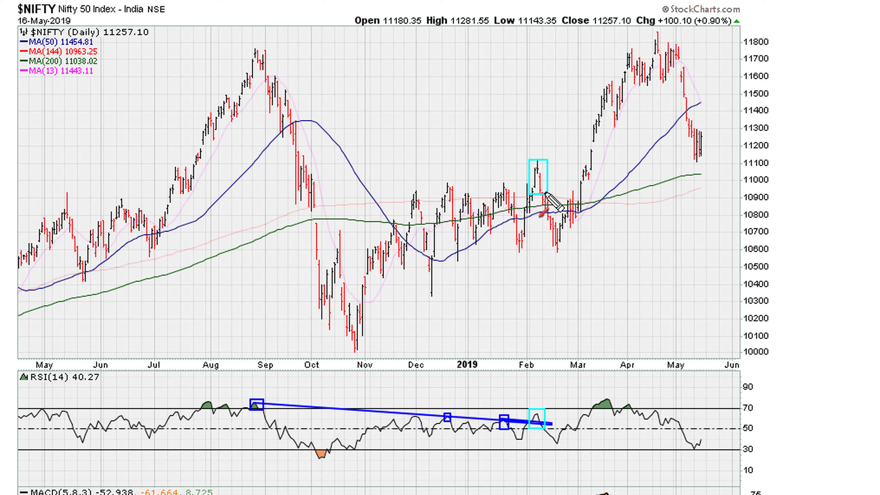
left_click_drag(551, 195, 561, 230)
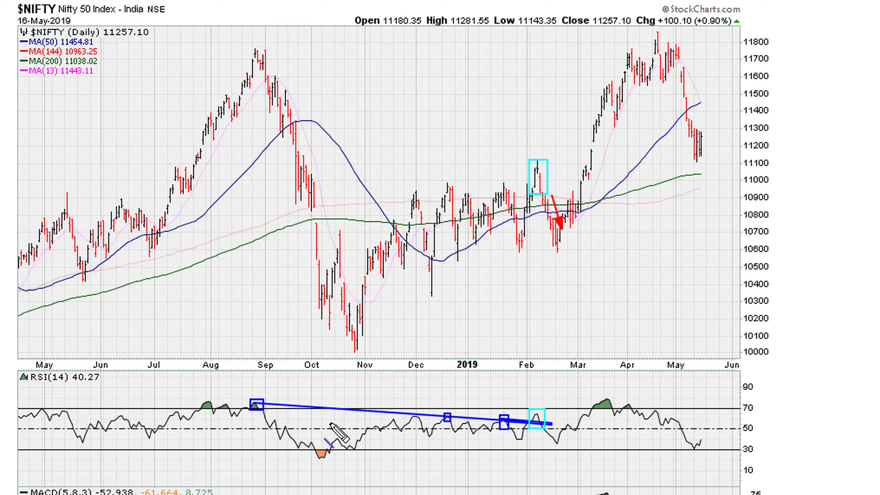
- Extend the blue RSI trendline from the August peak to early March and box its late-February touch point in blue
mouse_move(255, 403)
left_mouse_down()
mouse_move(269, 411)
mouse_move(568, 434)
mouse_move(568, 425)
left_mouse_up()
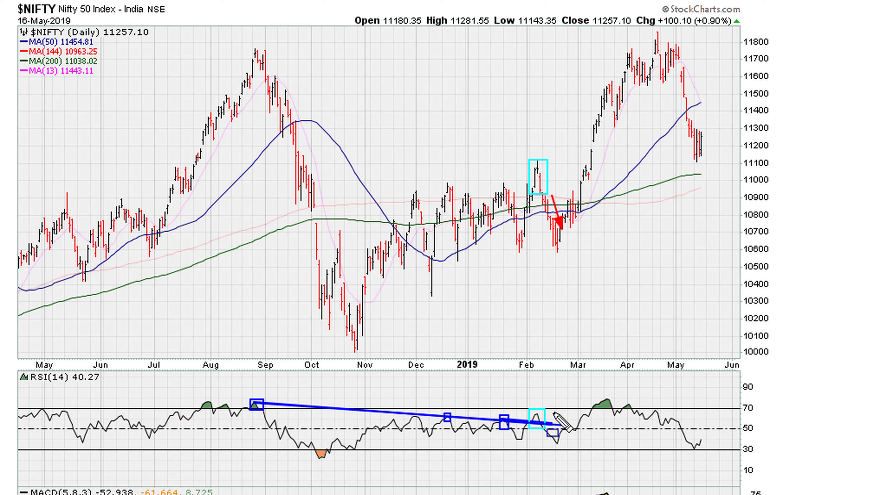
left_click_drag(562, 422, 572, 432)
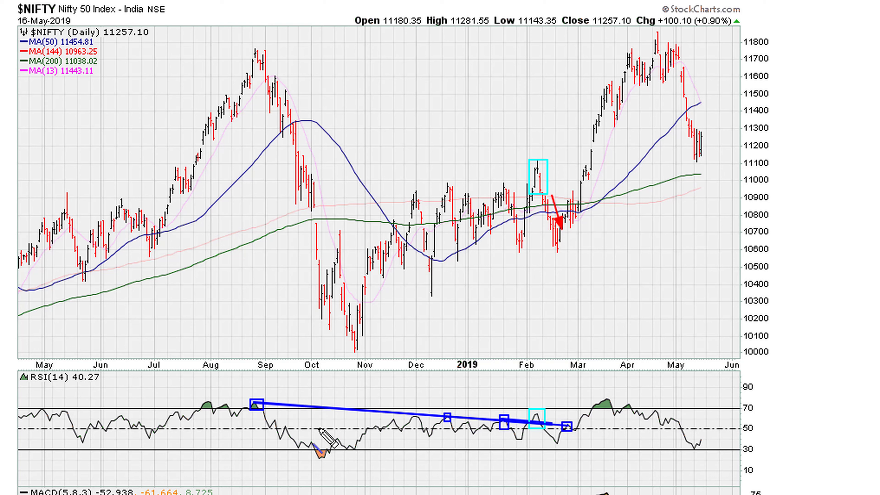
left_click_drag(254, 402, 583, 426)
- Point green arrows at the early-March breakout on RSI and price, and reinforce the cyan boxes around the early-February spike
left_click_drag(561, 390, 575, 424)
left_click_drag(541, 140, 579, 192)
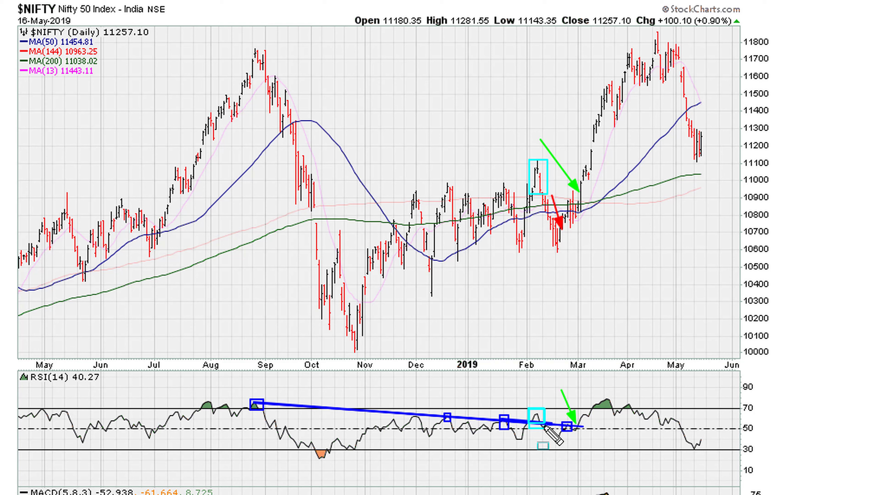
left_click_drag(529, 159, 545, 195)
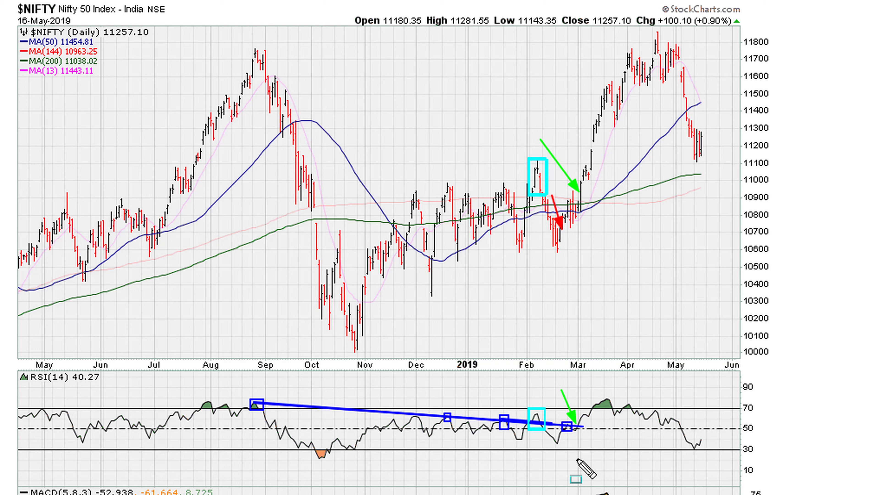
left_click_drag(560, 389, 577, 424)
left_click_drag(542, 139, 579, 191)
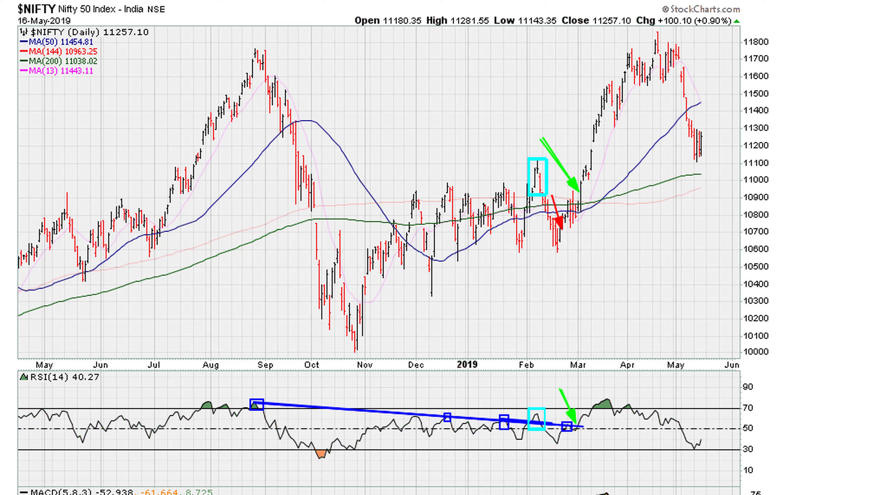
- Draw a rising magenta trendline under the RSI lows from the October oversold low to late February
left_click_drag(318, 459, 522, 440)
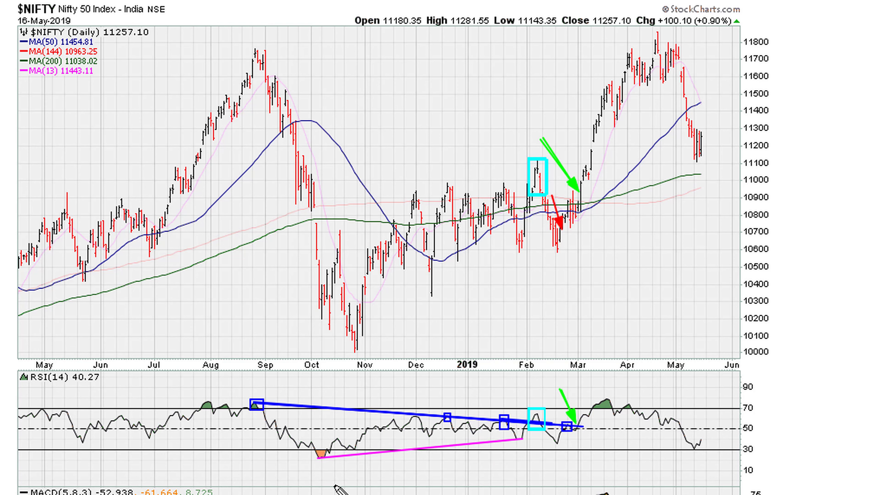
left_click_drag(318, 458, 568, 434)
left_click(556, 494)
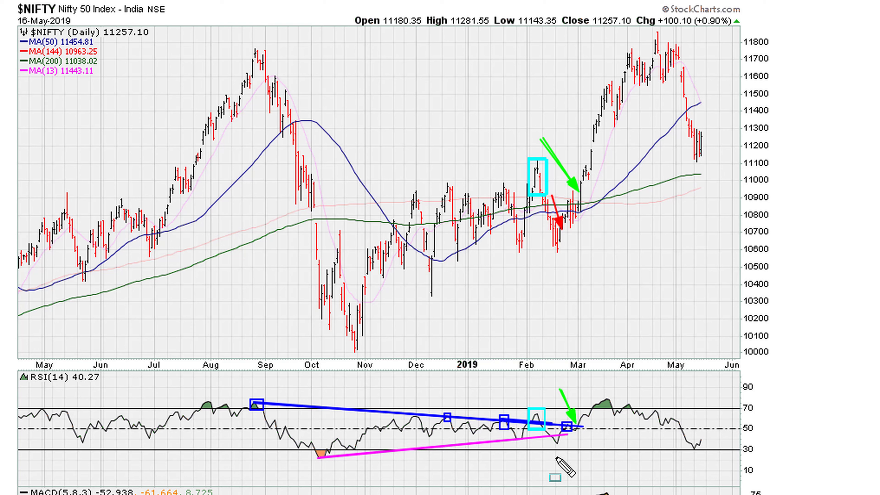
- Box the mid-February low in cyan on both RSI and price, and mark the March price rally with three black upward arrows
left_click_drag(545, 429, 563, 450)
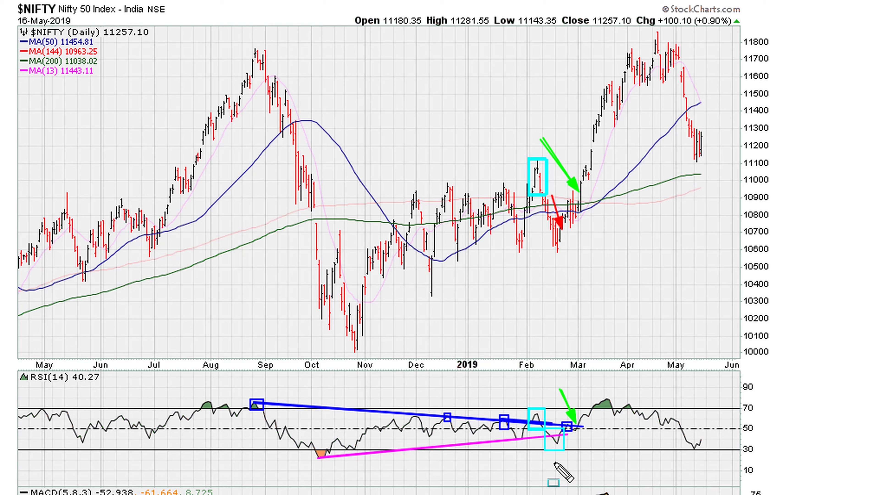
left_click_drag(542, 228, 570, 254)
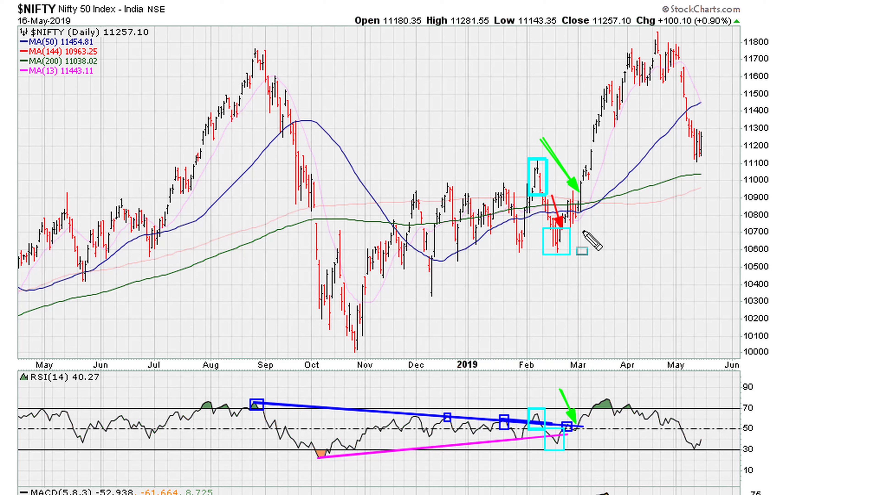
mouse_move(572, 227)
left_mouse_down()
mouse_move(593, 201)
mouse_move(634, 110)
left_mouse_up()
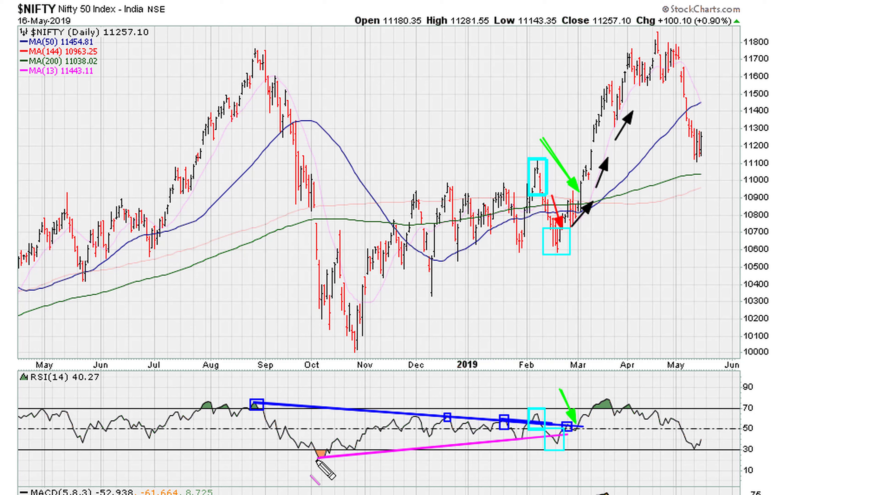
- Extend the magenta RSI trendline to late April, and box its touch point and the matching price low in magenta
left_click_drag(317, 459, 667, 423)
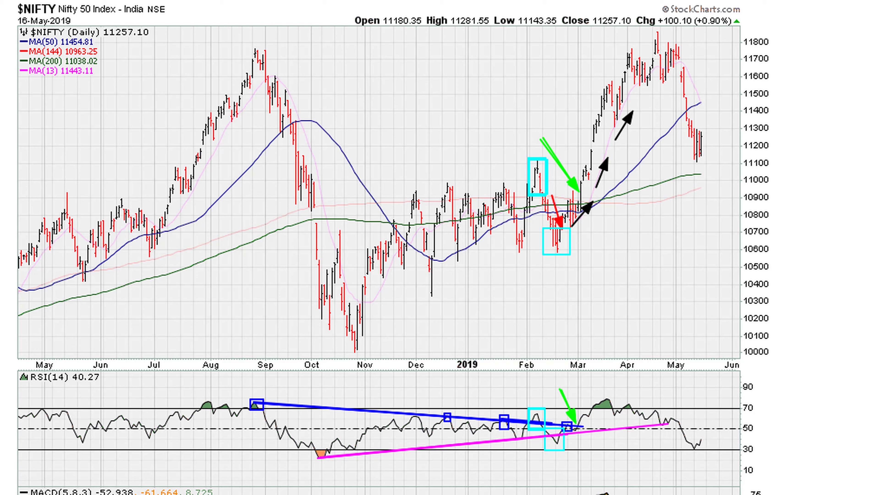
left_click_drag(658, 421, 674, 428)
left_click_drag(657, 68, 670, 81)
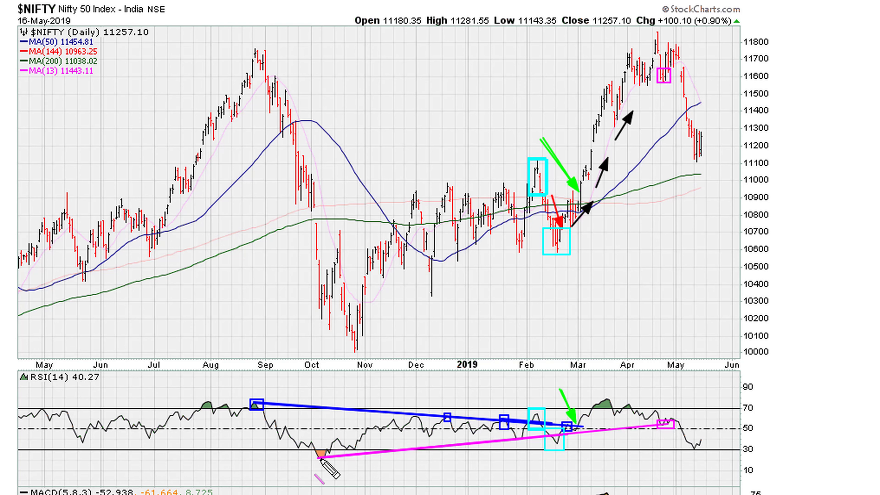
- Extend the magenta RSI trendline to mid-May and point red arrows at the early-May breakdown on RSI and price
mouse_move(345, 455)
left_mouse_down()
mouse_move(686, 412)
mouse_move(699, 421)
left_mouse_up()
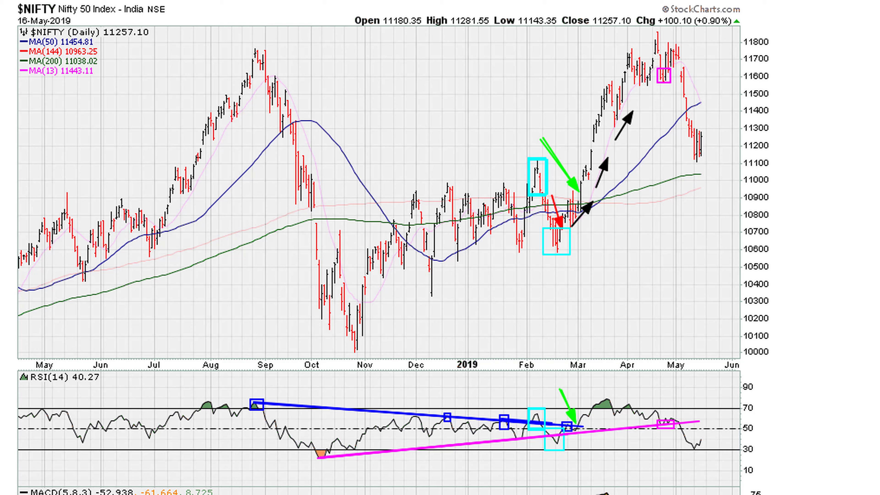
left_click_drag(690, 395, 681, 421)
left_click_drag(702, 40, 683, 63)
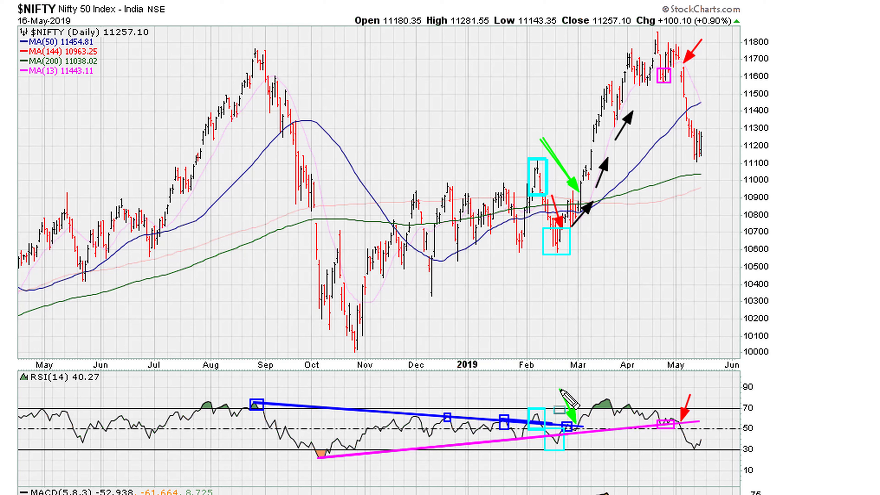
- Retrace the cyan boxes around the early-February spike and the mid-February low on both RSI and price for emphasis
left_click_drag(530, 408, 527, 409)
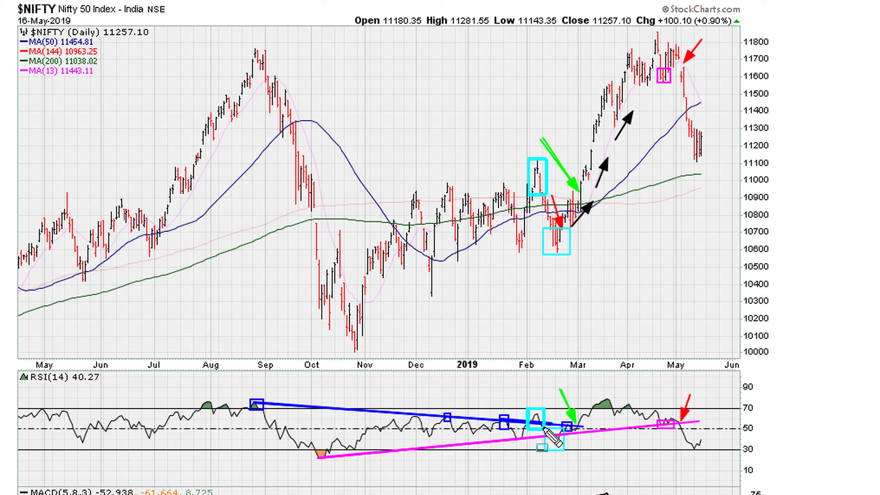
left_click_drag(528, 156, 549, 195)
left_click_drag(545, 428, 565, 453)
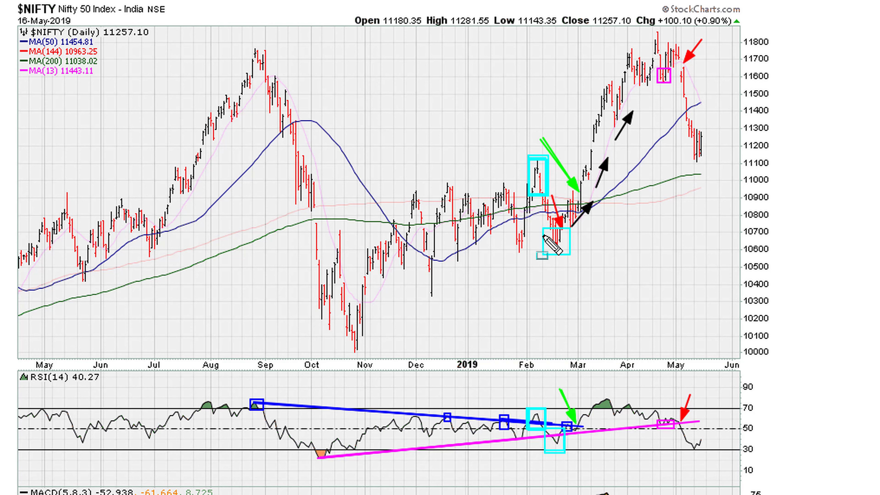
left_click_drag(543, 227, 571, 254)
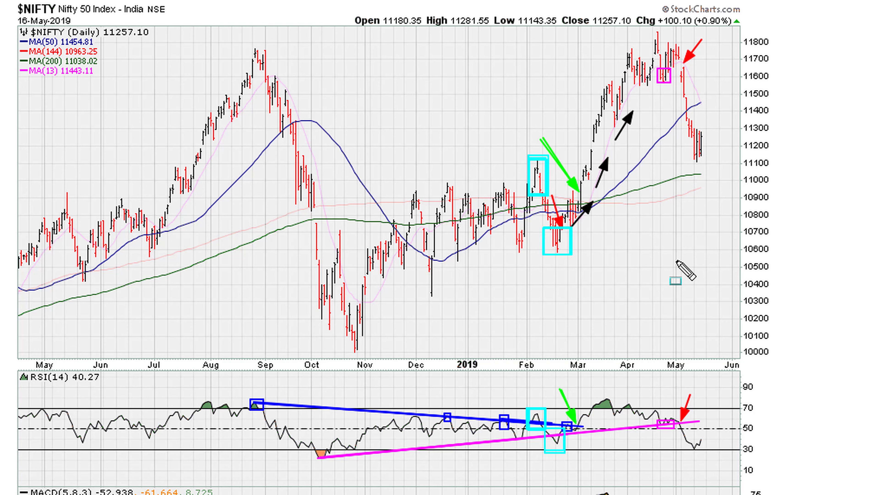